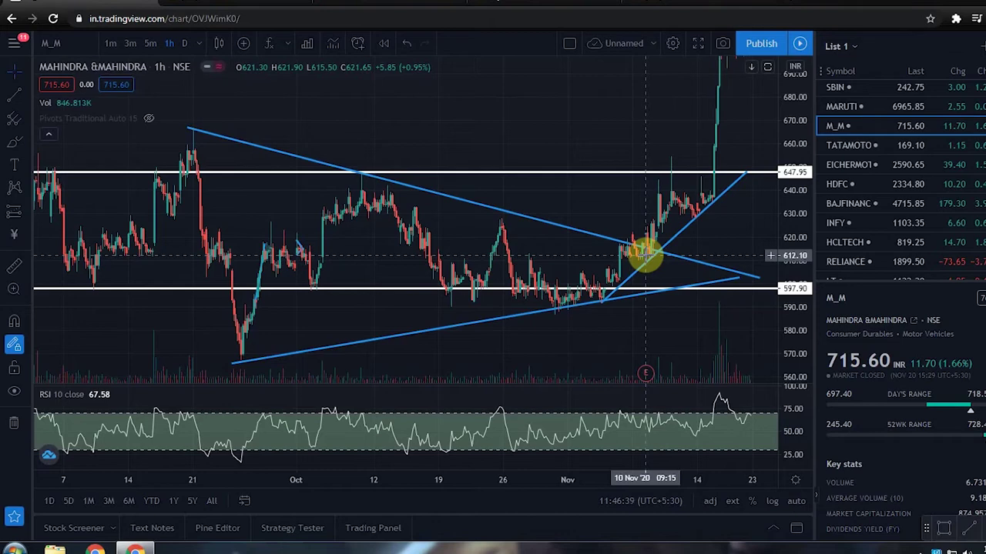
- Examine the hourly candles around the converging trendlines and the early-November price action between the 597.90 and 647.95 levels
scroll(645, 254, up, 4)
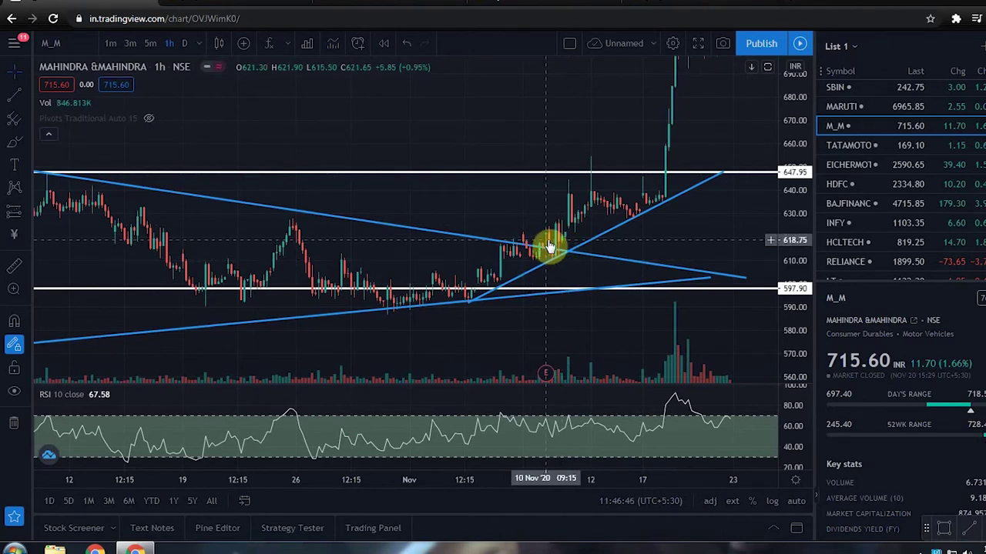
scroll(549, 245, up, 2)
drag(796, 358, 660, 286)
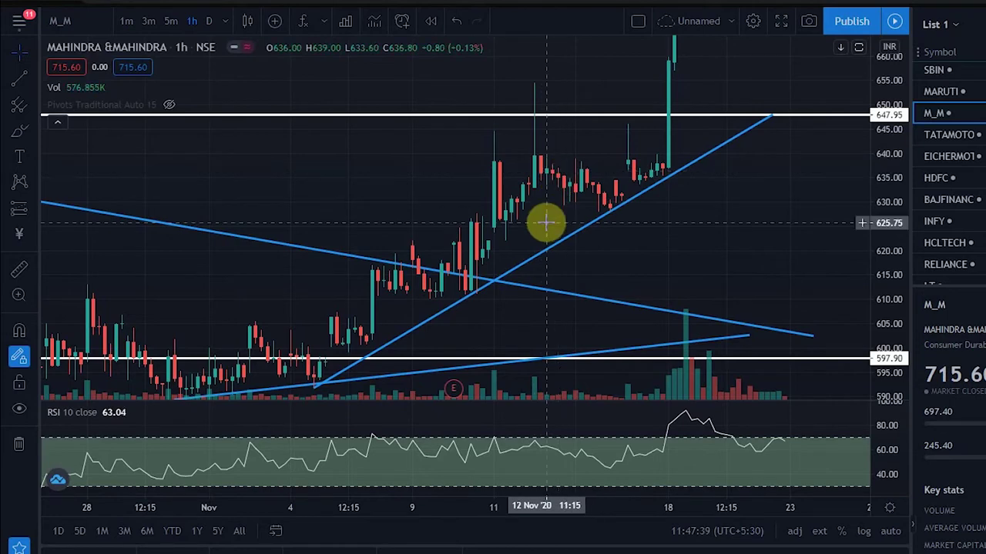
drag(791, 210, 831, 191)
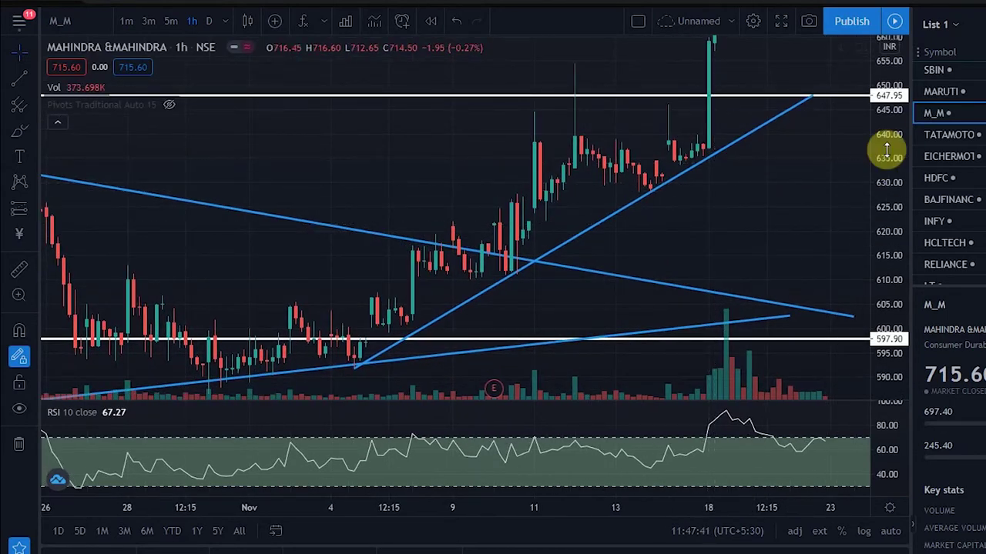
drag(885, 149, 884, 225)
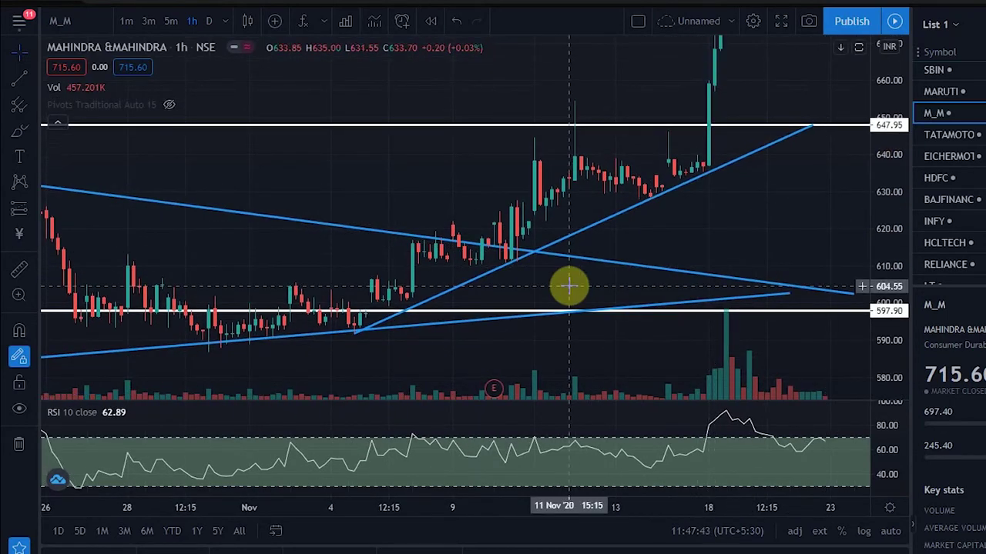
scroll(377, 291, down, 3)
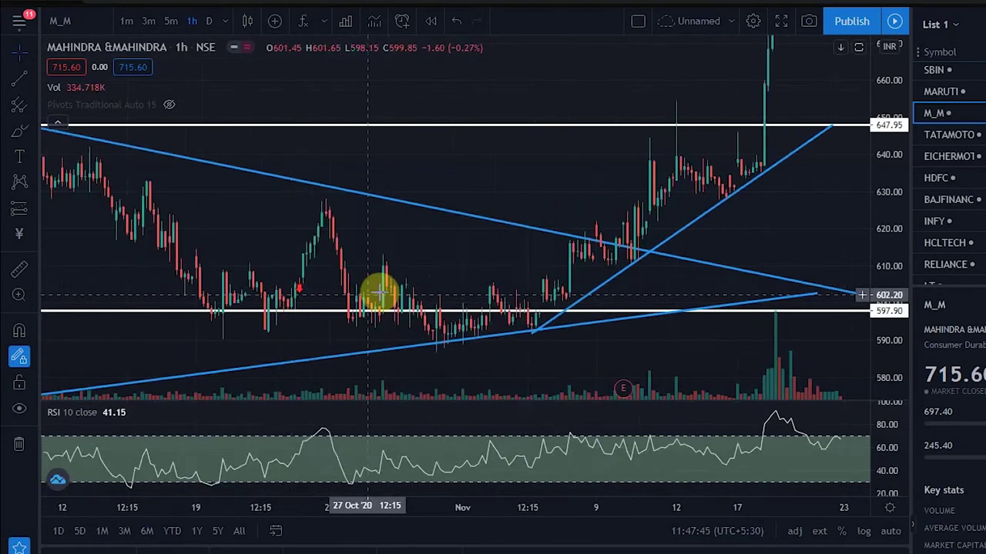
scroll(377, 291, down, 2)
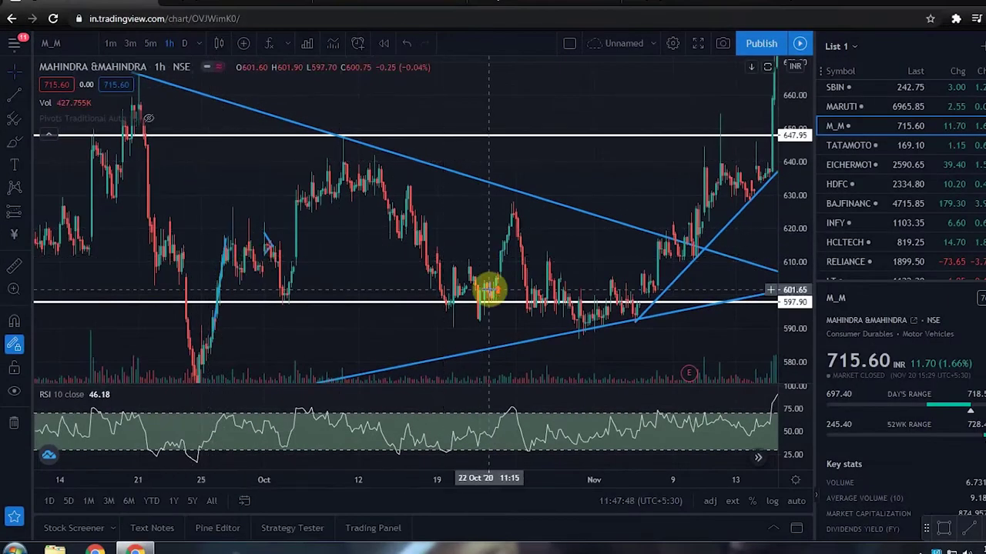
scroll(508, 308, up, 3)
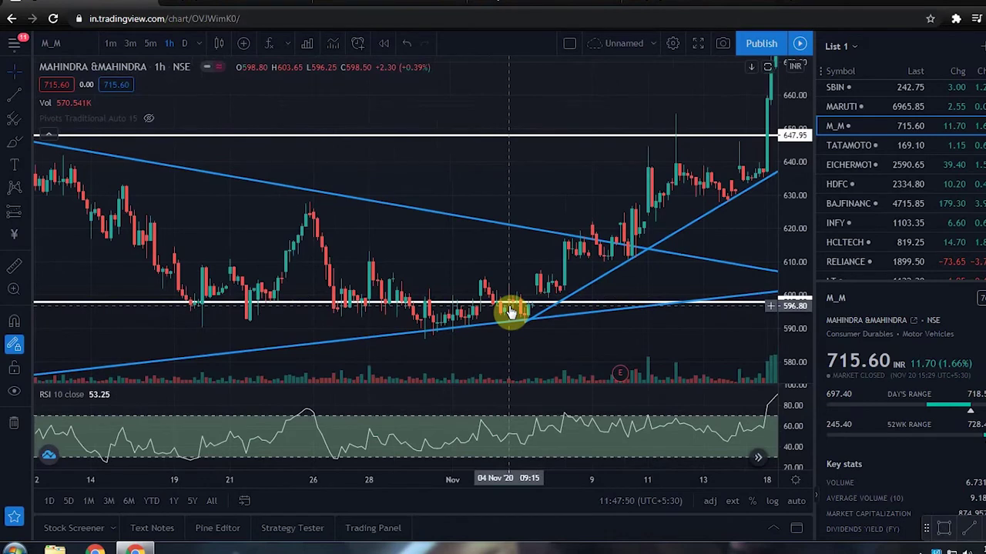
- Examine the mid-November consolidation between the rising trendline and the 647.95 resistance line
drag(644, 285, 509, 291)
scroll(509, 291, up, 2)
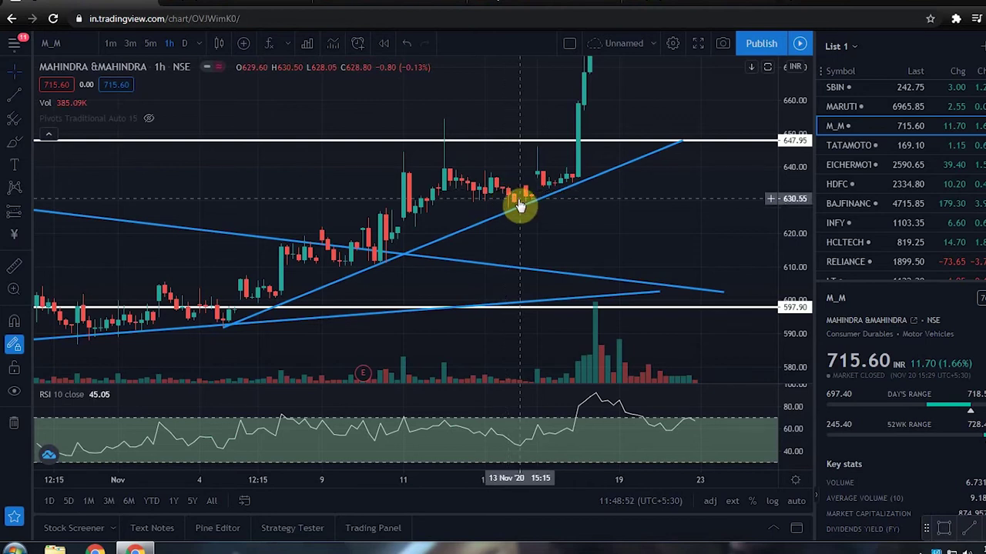
scroll(516, 212, up, 1)
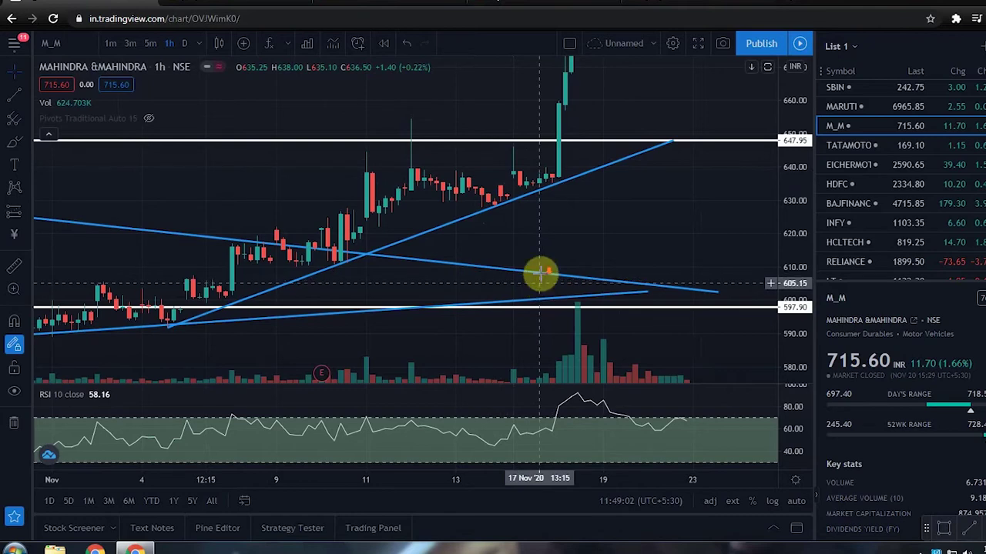
scroll(538, 277, down, 2)
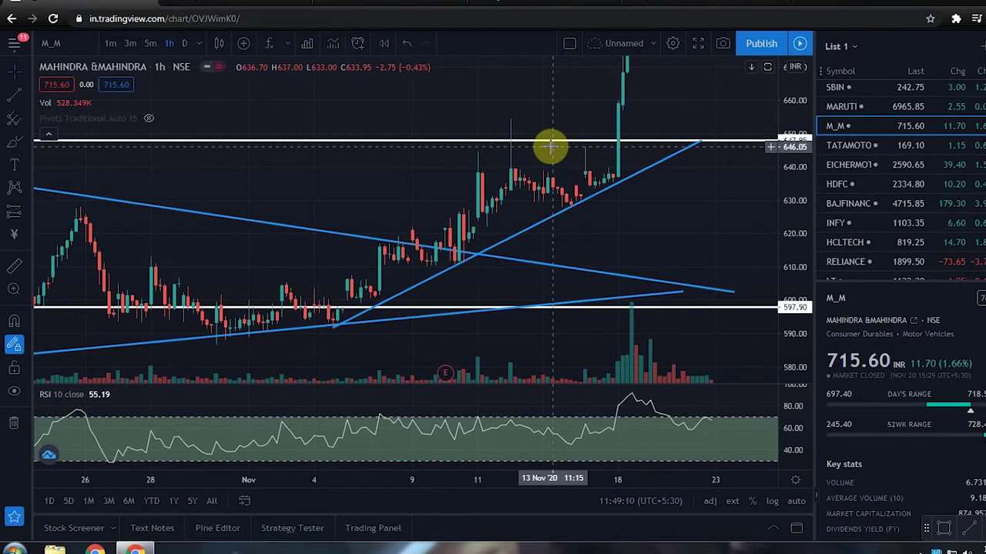
mouse_move(551, 146)
mouse_down()
mouse_move(548, 137)
mouse_move(544, 145)
mouse_up()
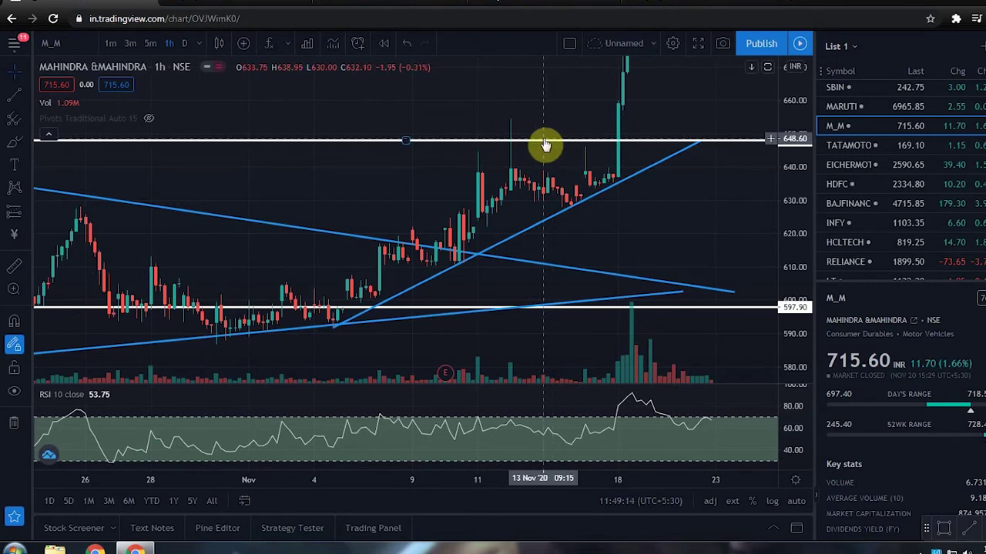
drag(545, 144, 594, 143)
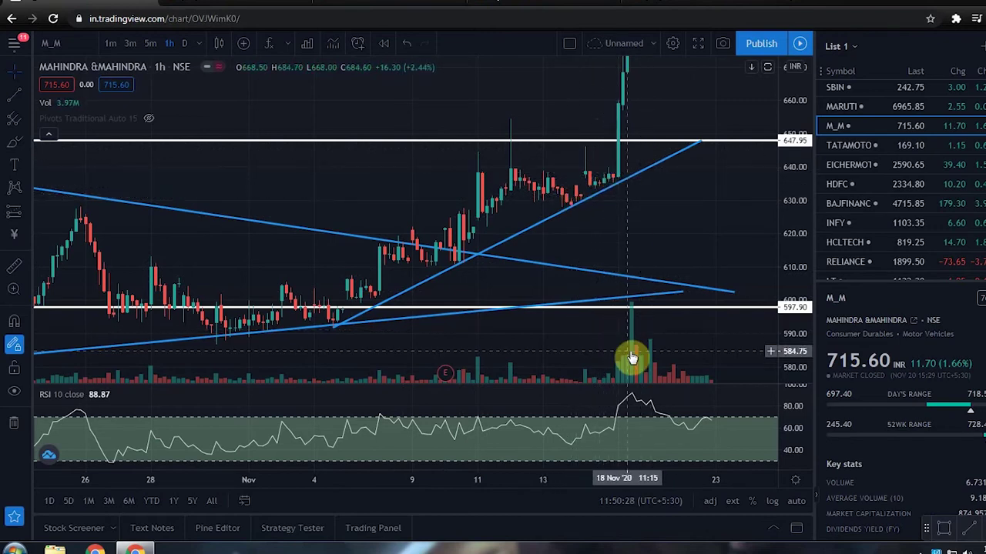
- Measure the price rise from the base of the 18 Nov breakout candle to the rally's first top
scroll(627, 329, up, 2)
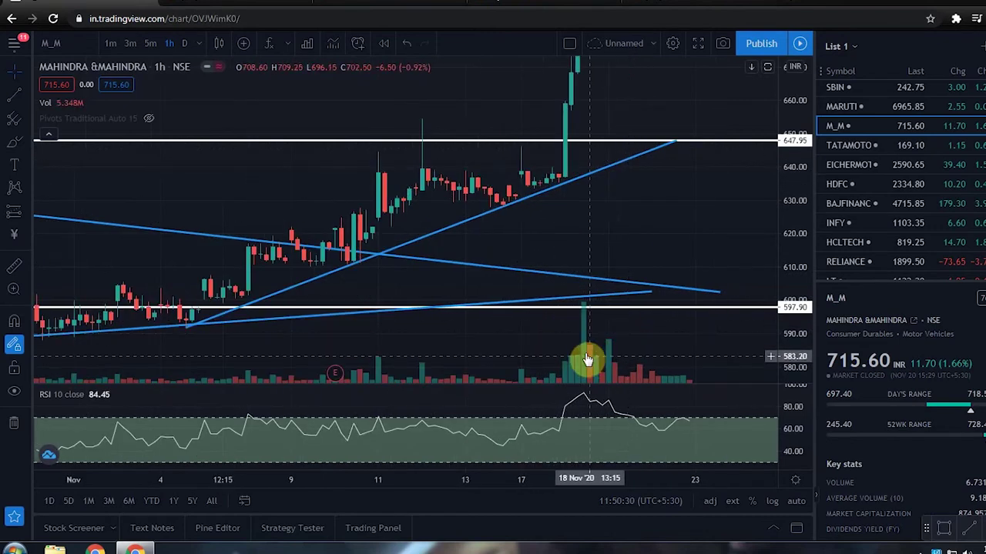
drag(637, 210, 632, 292)
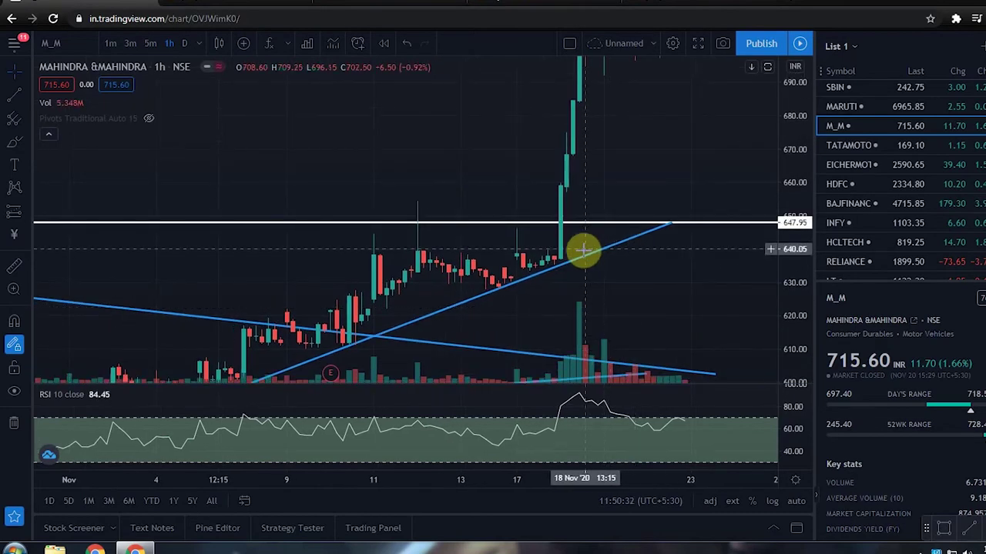
drag(651, 157, 633, 234)
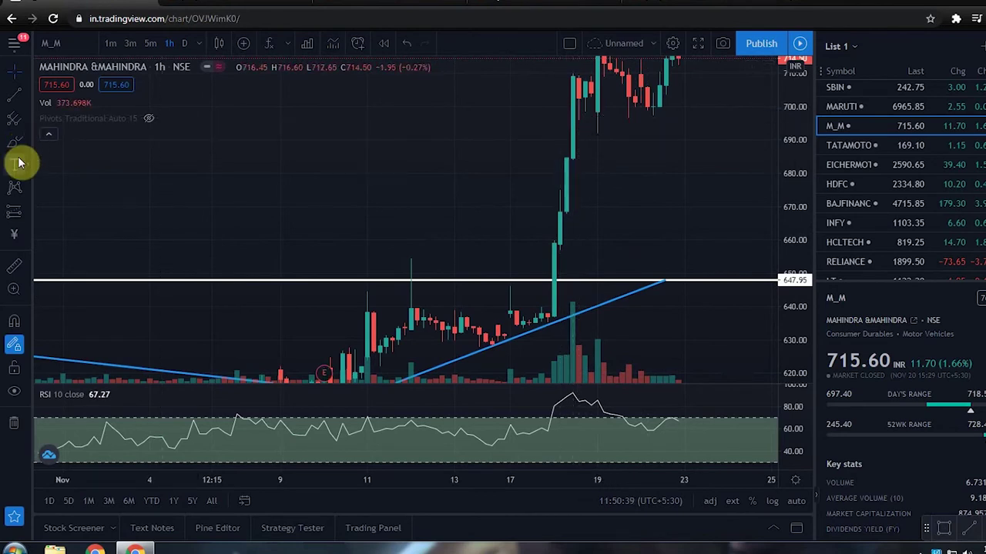
click(13, 266)
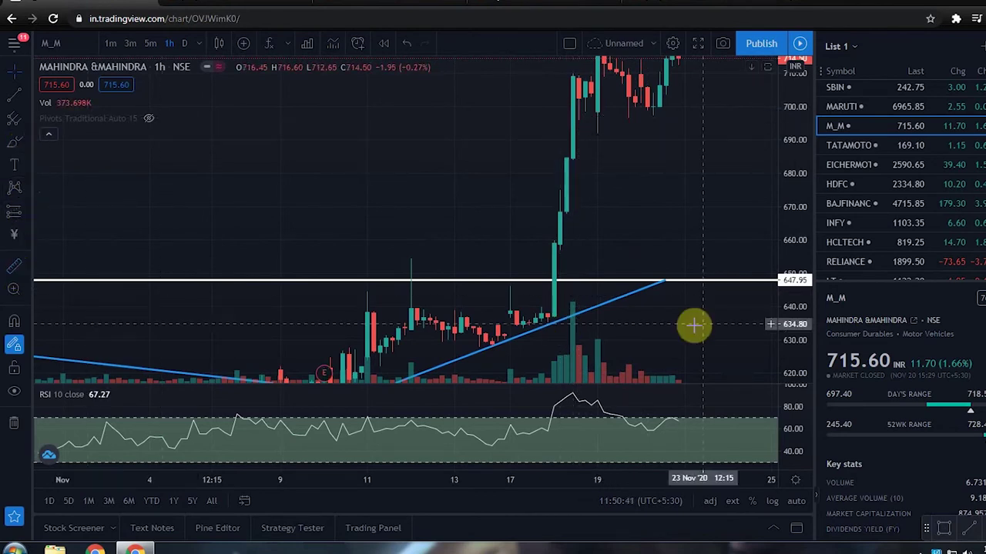
click(579, 312)
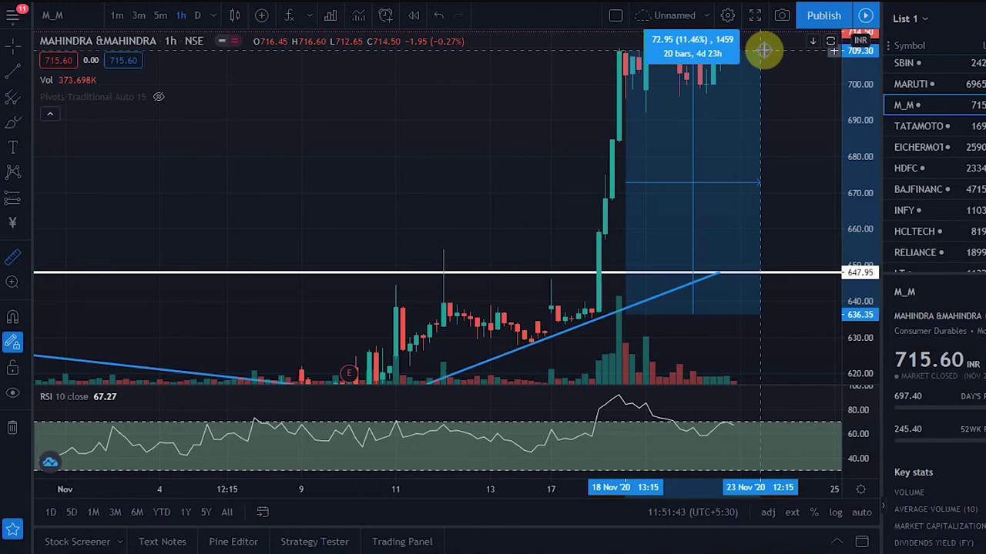
click(762, 50)
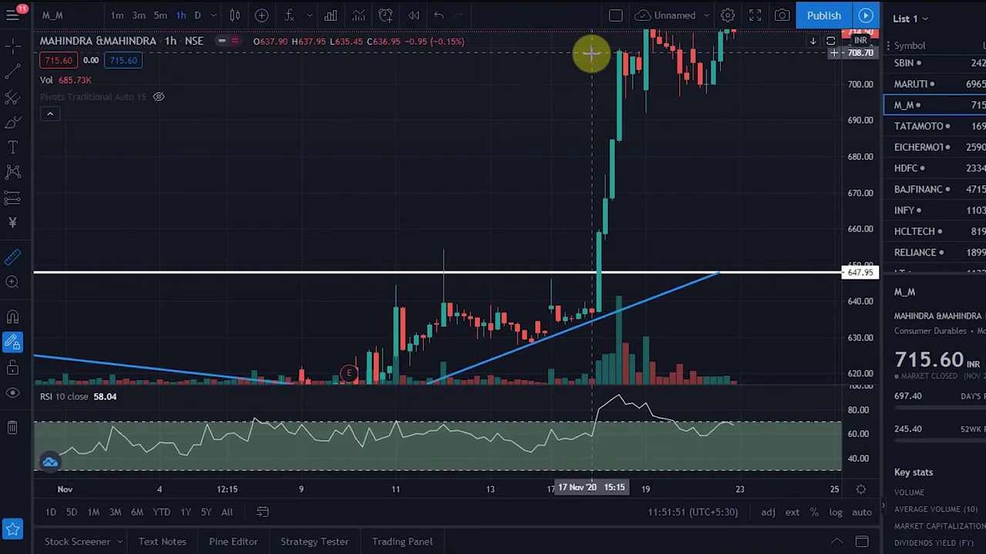
drag(717, 148, 696, 223)
click(696, 223)
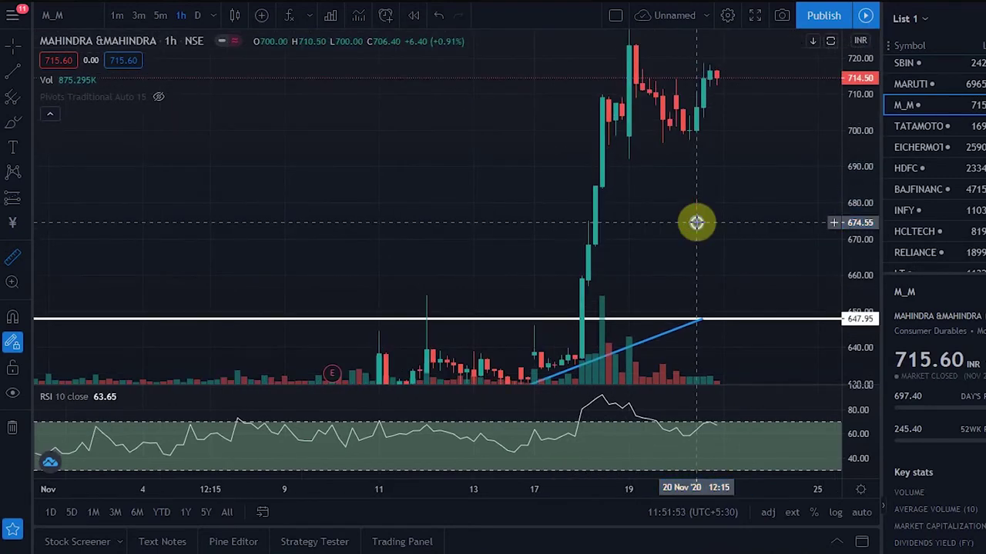
right_click(696, 222)
click(657, 193)
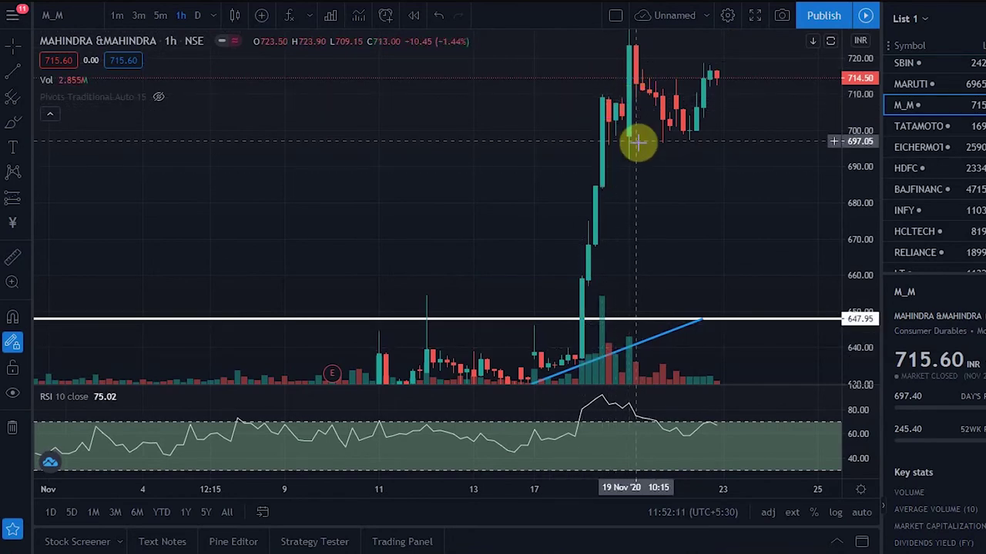
- Measure the full rally from just below the 18 Nov breakout candle to the 19 Nov high
drag(659, 178, 655, 189)
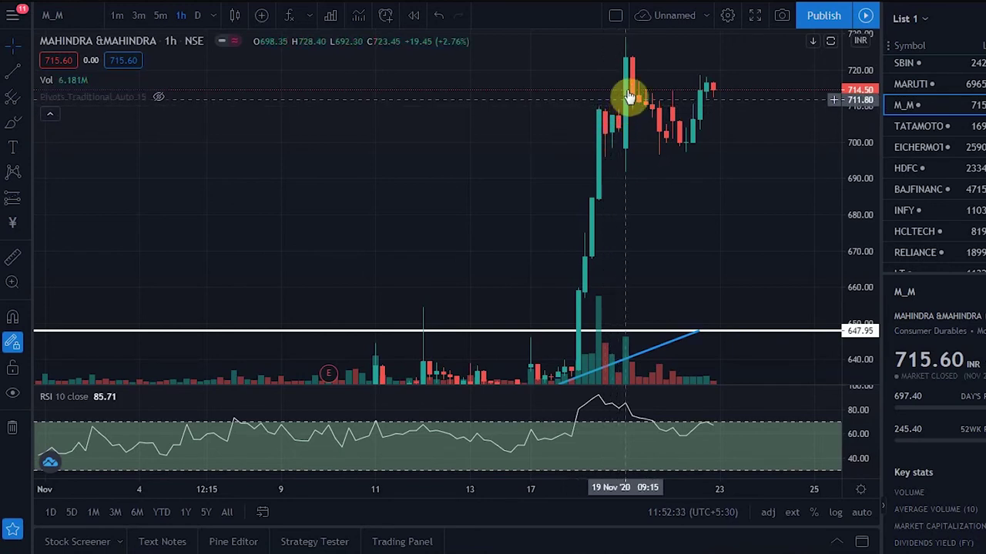
drag(682, 76, 674, 107)
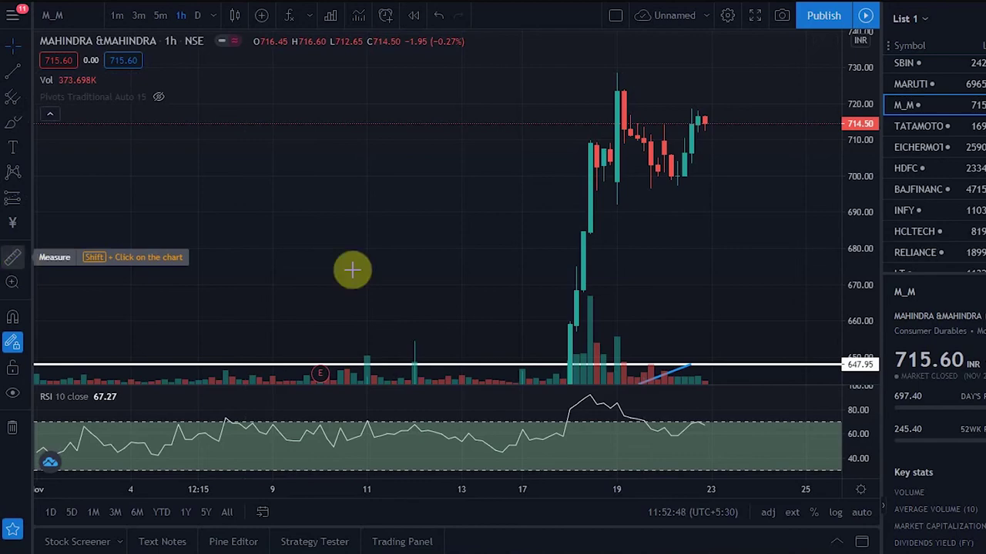
drag(862, 149, 855, 296)
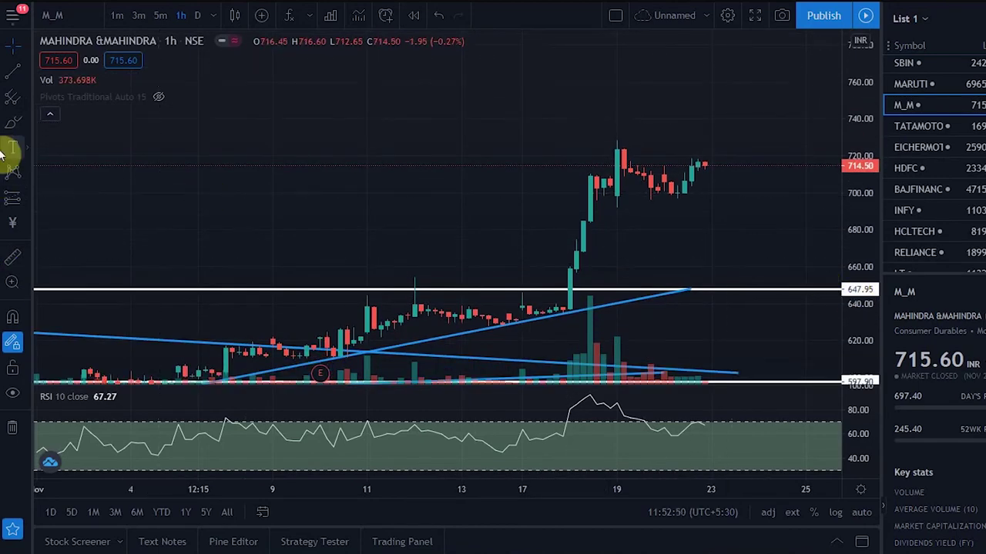
click(13, 256)
click(574, 326)
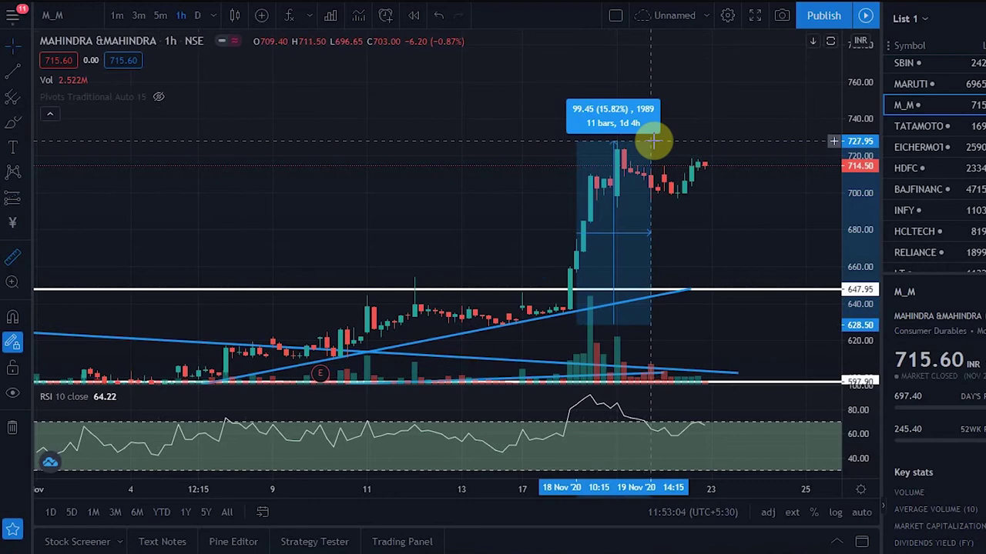
click(653, 140)
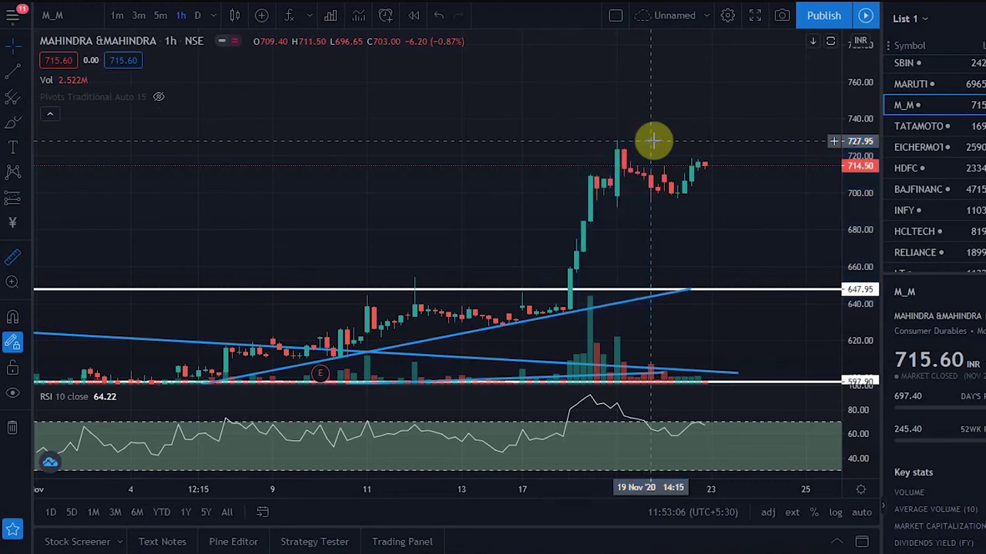
- Examine the pullback after the 19 Nov high, the wider triangle pattern since late September, and the breakout above 647.95
scroll(662, 185, up, 3)
drag(854, 266, 640, 260)
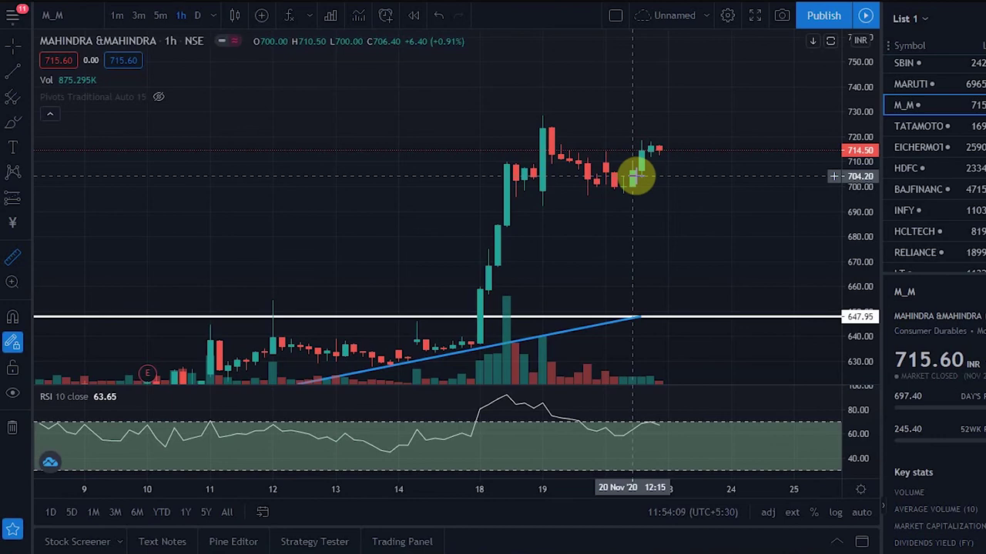
drag(605, 237, 640, 175)
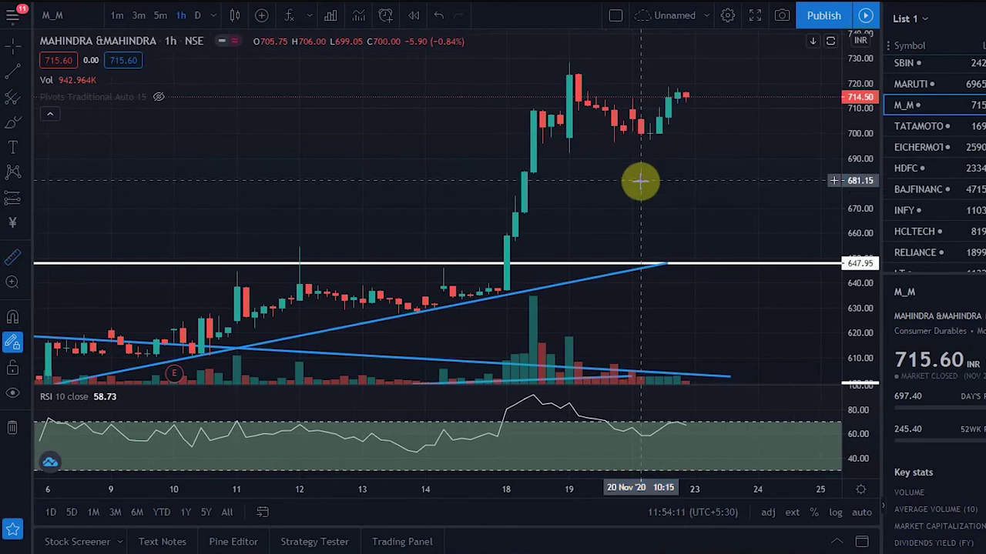
scroll(440, 337, down, 5)
scroll(420, 351, down, 3)
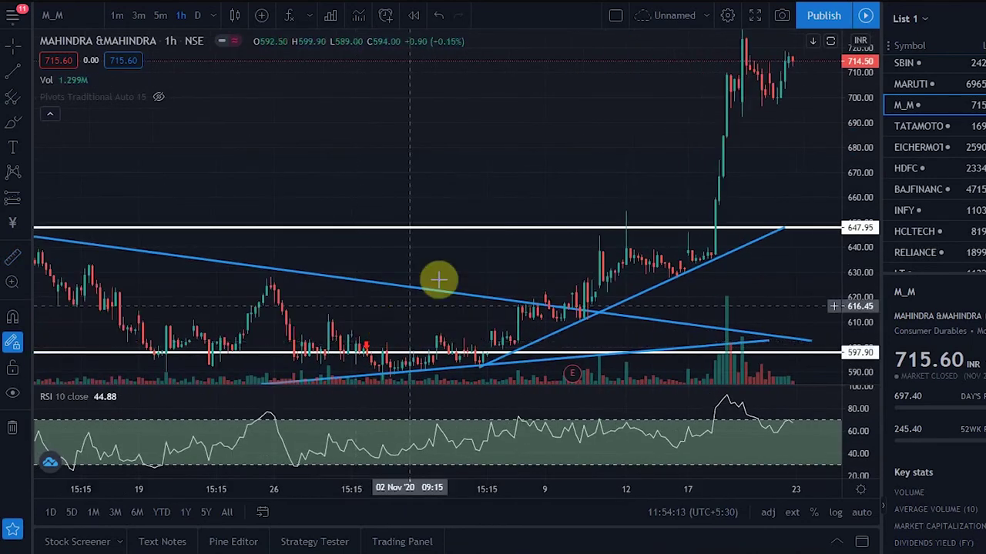
drag(451, 280, 441, 183)
scroll(442, 182, down, 4)
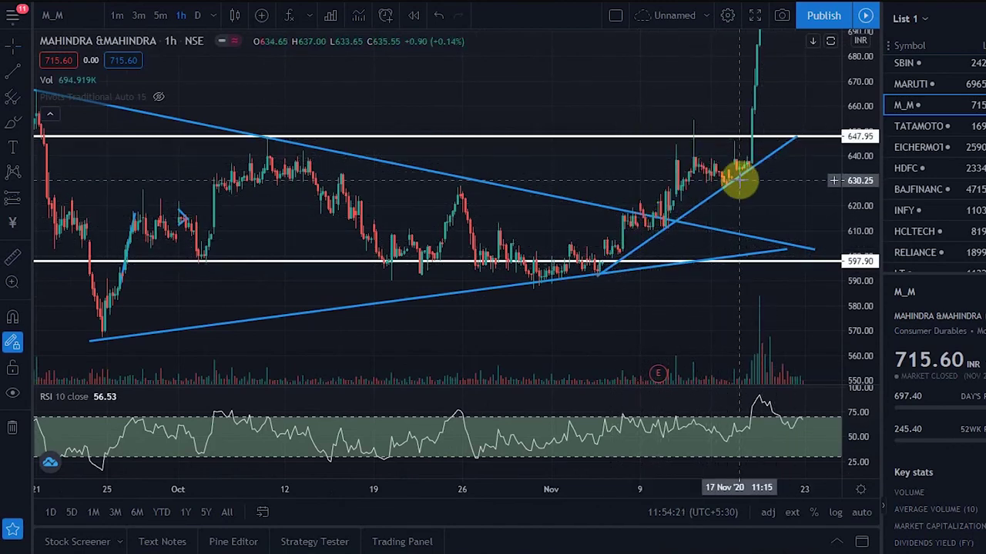
scroll(737, 177, up, 3)
drag(863, 237, 613, 299)
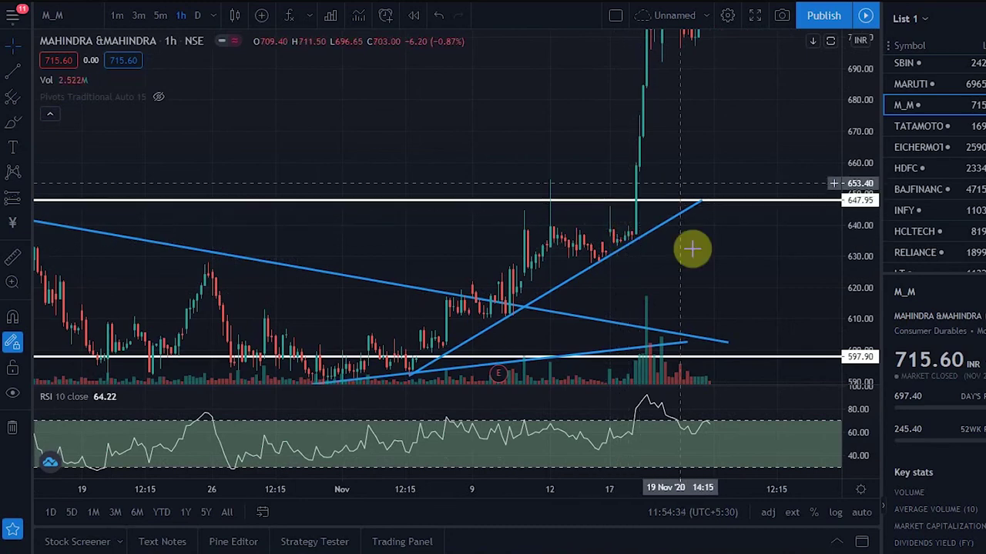
key(alt+r)
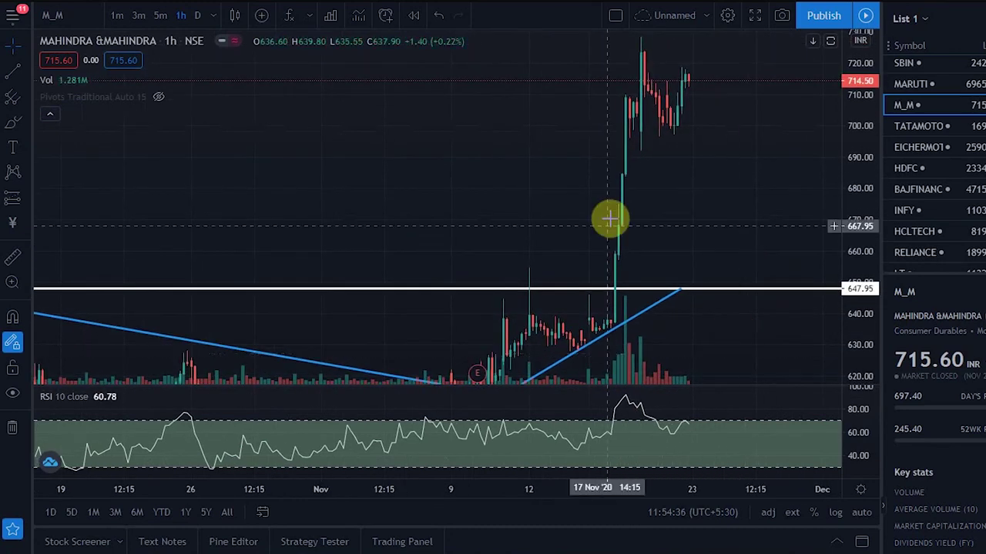
key(alt+r)
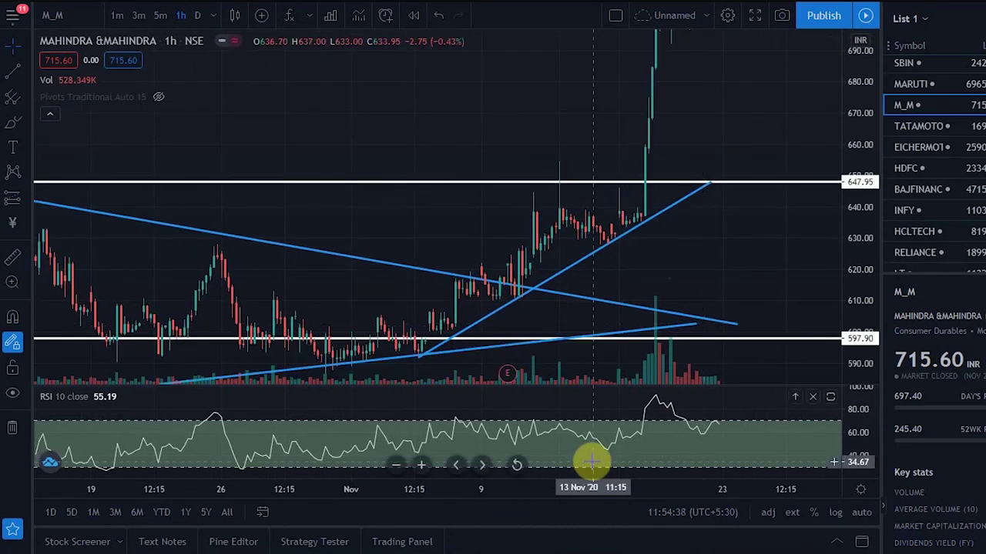